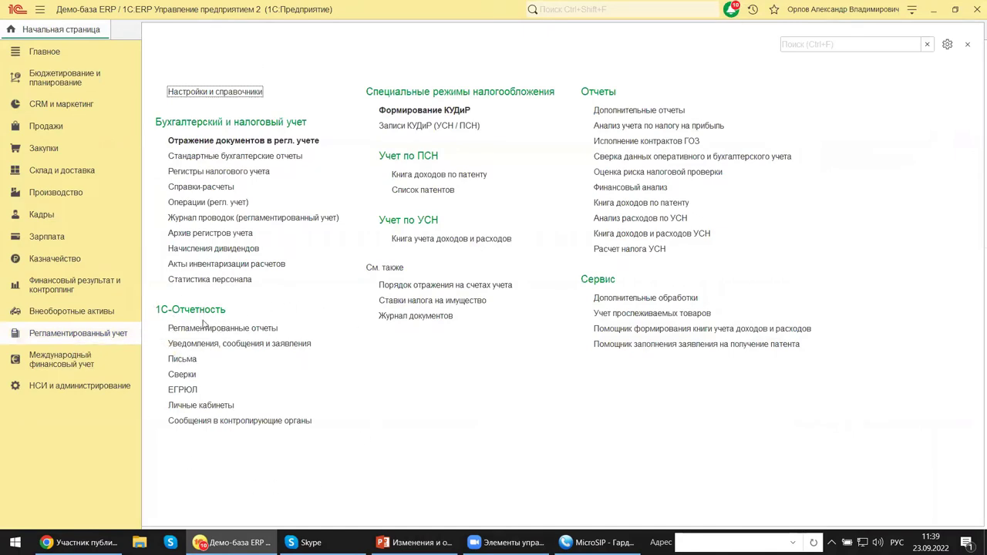
- Open the regulated reports list of 1С-Отчетность from the regulated accounting section and dismiss the service advertisement
left_click(202, 328)
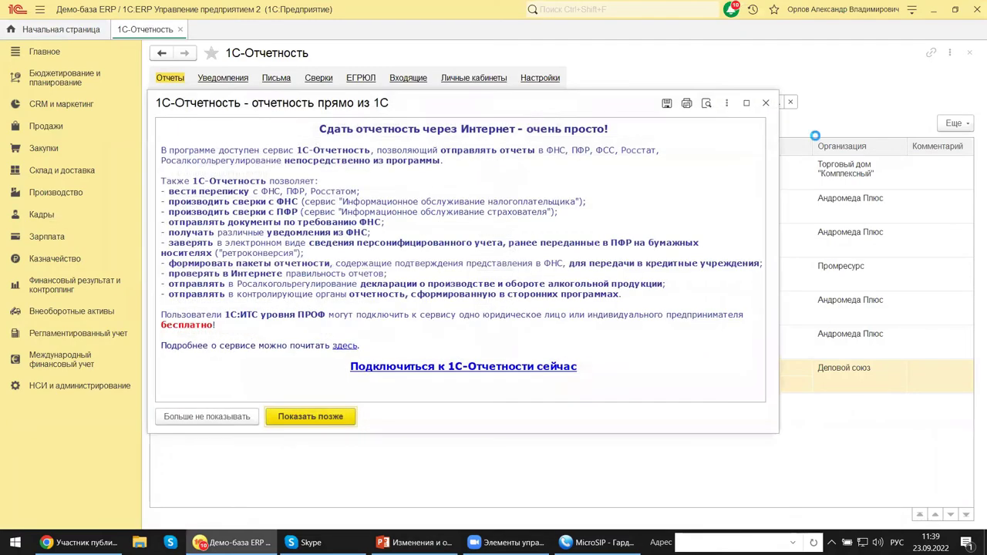
left_click(766, 103)
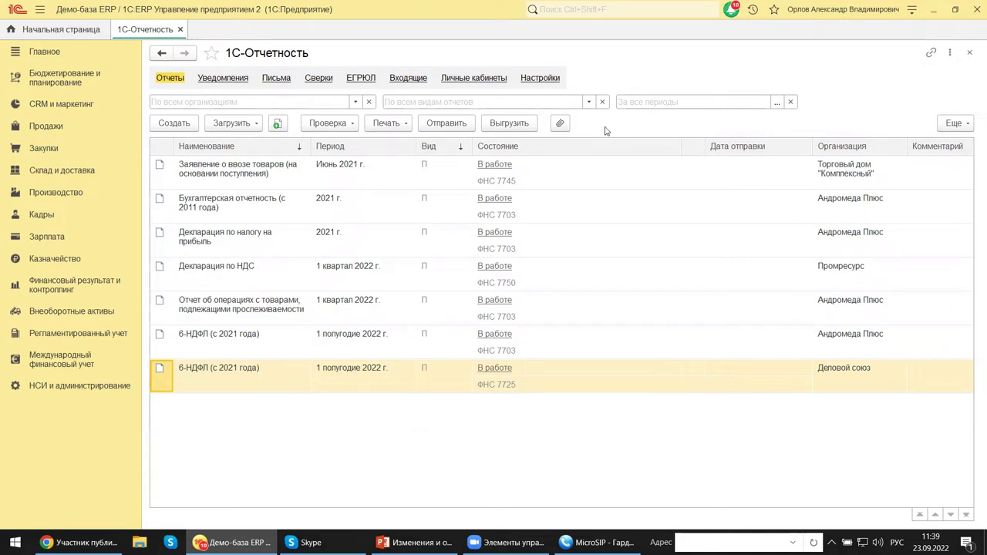
left_click(59, 340)
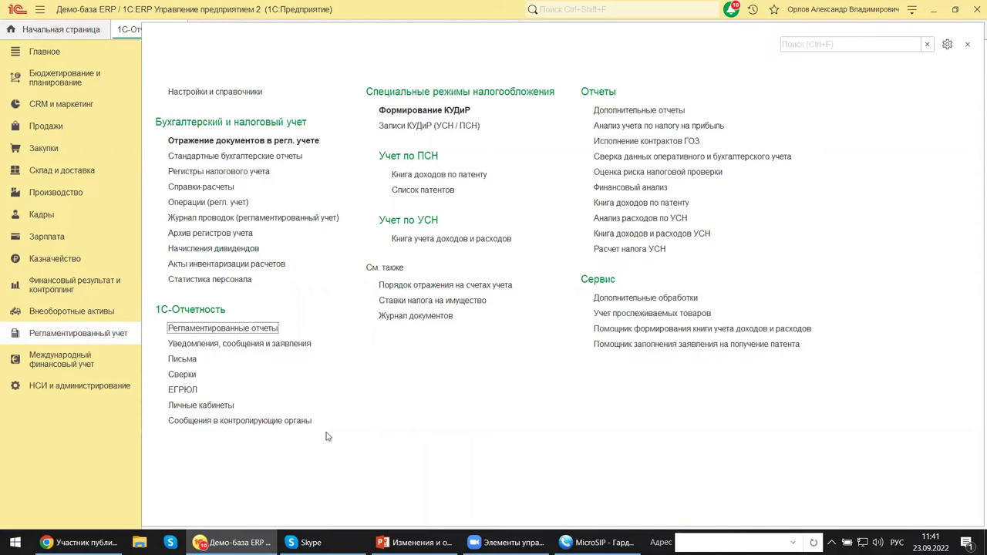
mouse_move(415, 542)
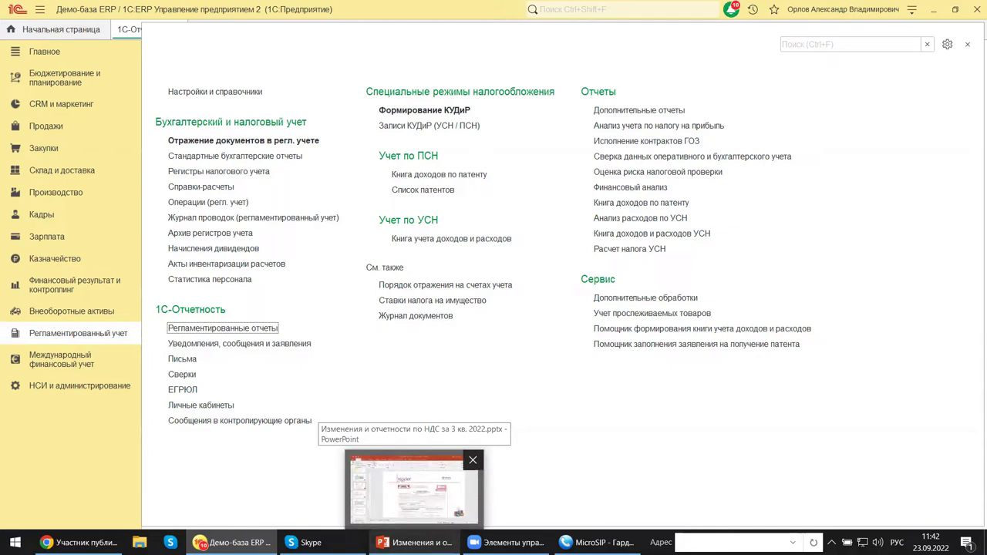
left_click(232, 329)
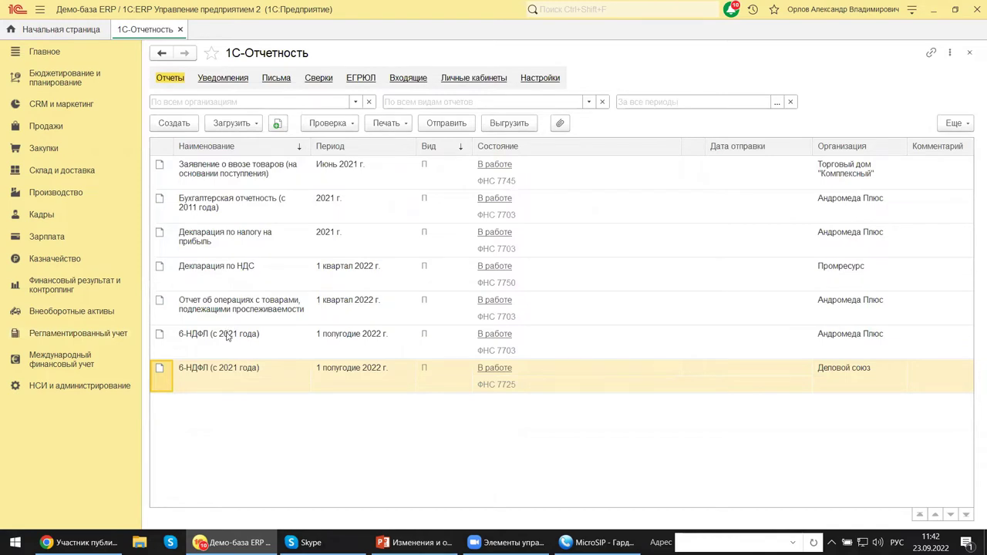
- Open the Промресурс VAT declaration for Q1 2022, choosing to continue despite the outdated-form warning
left_click(239, 265)
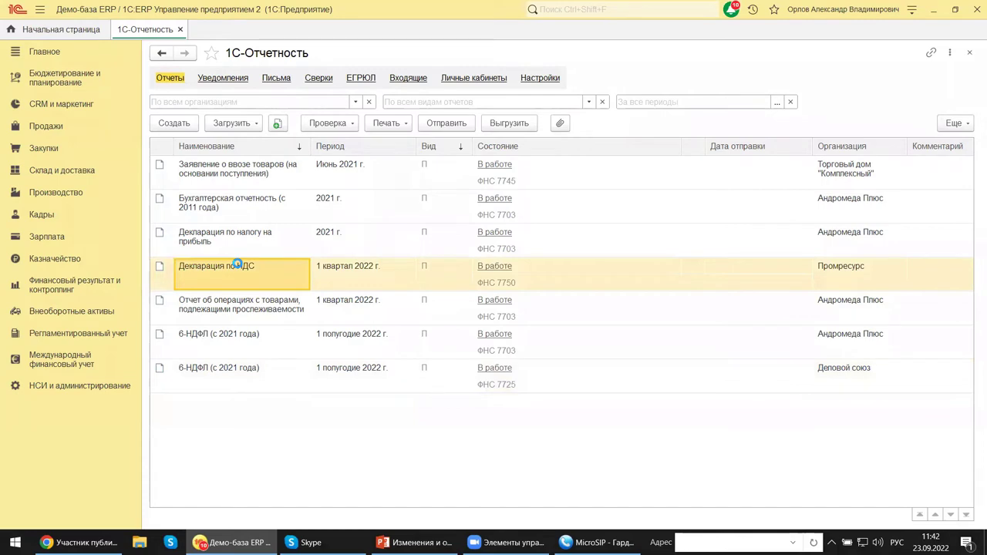
double_click(238, 266)
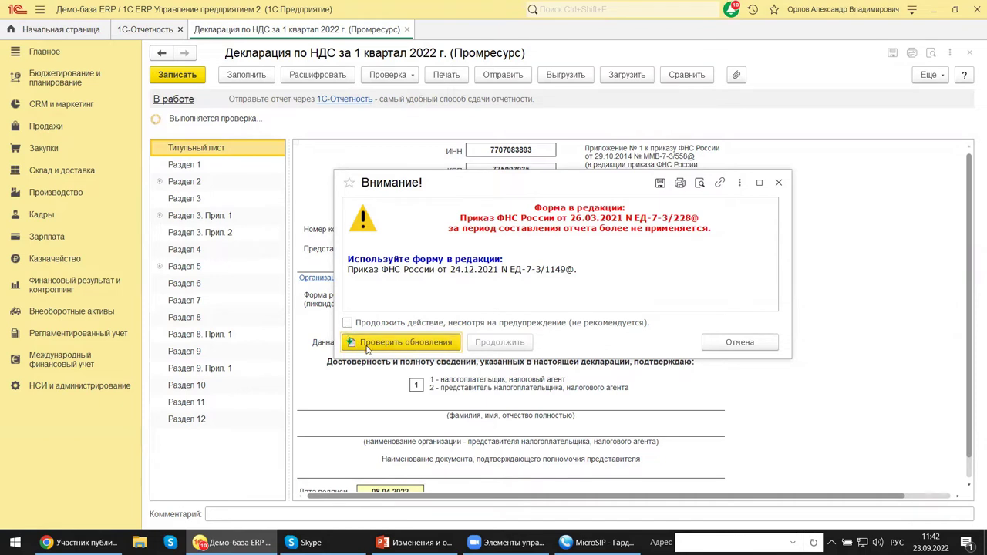
left_click(347, 323)
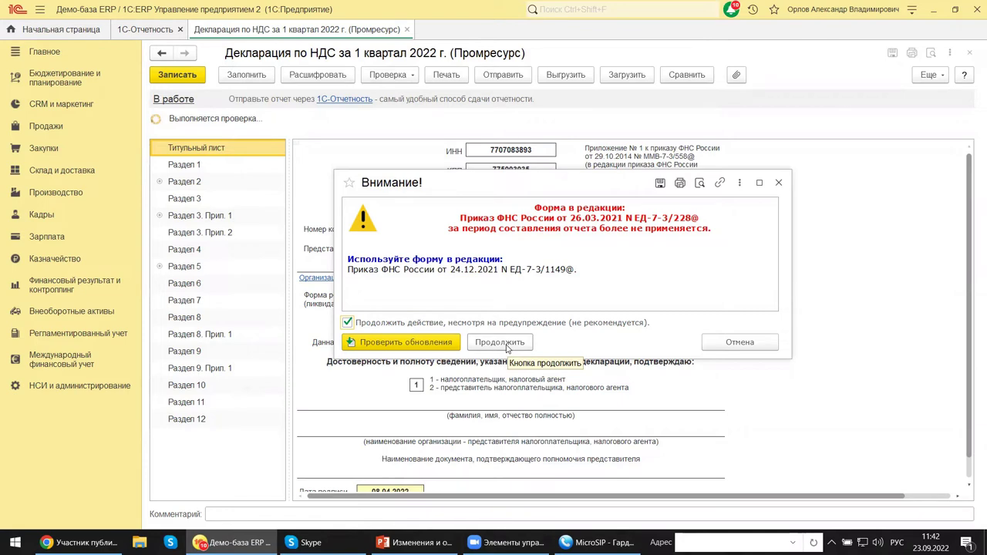
left_click(500, 343)
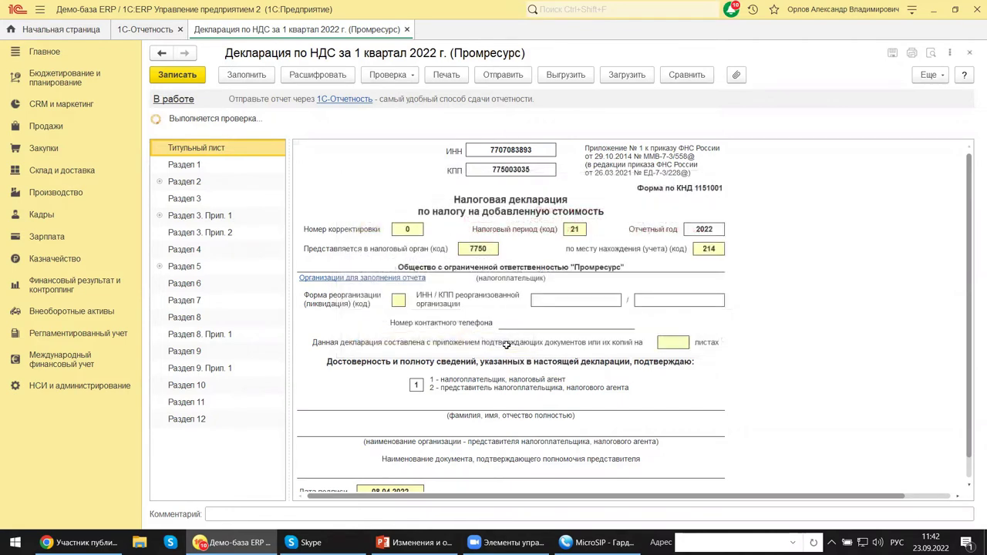
- Review the place-of-registration codes and the rest of the declaration's title page, then close the declaration
left_click(708, 249)
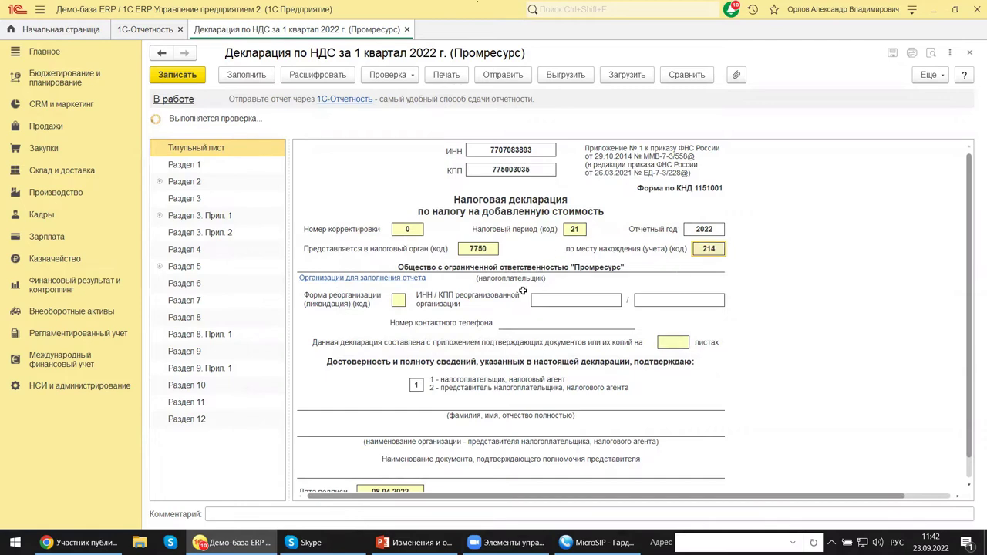
double_click(702, 248)
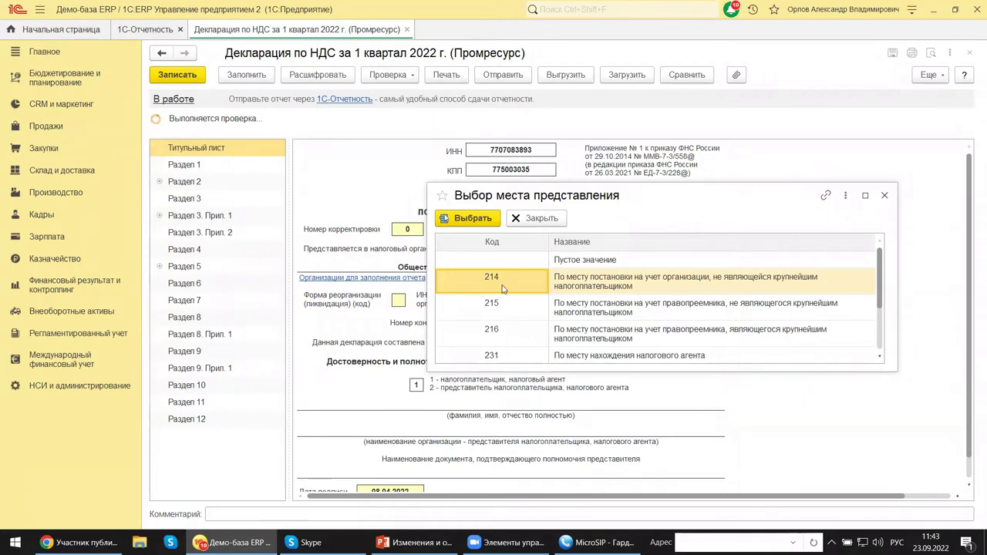
left_click(885, 196)
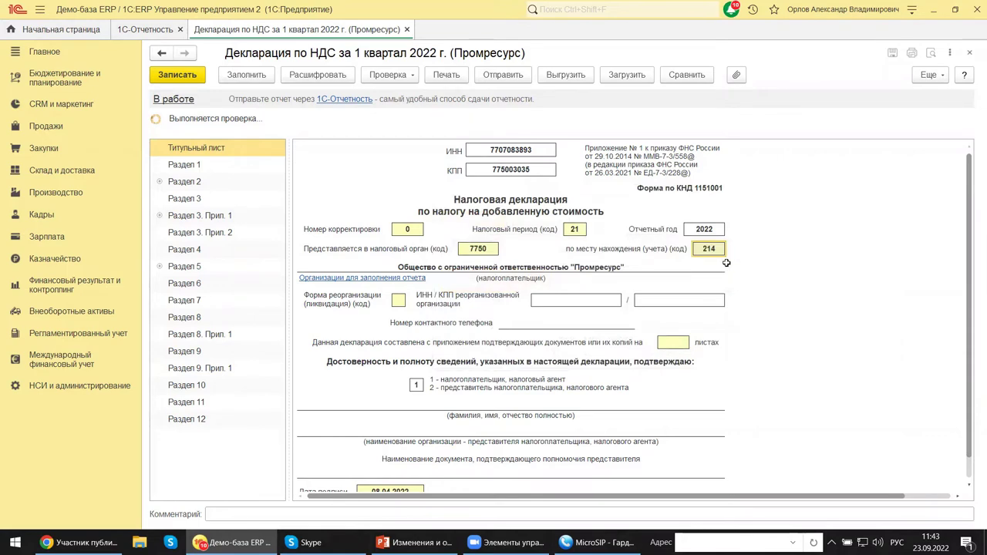
scroll(885, 268, "down", 1)
scroll(885, 268, "down", 3)
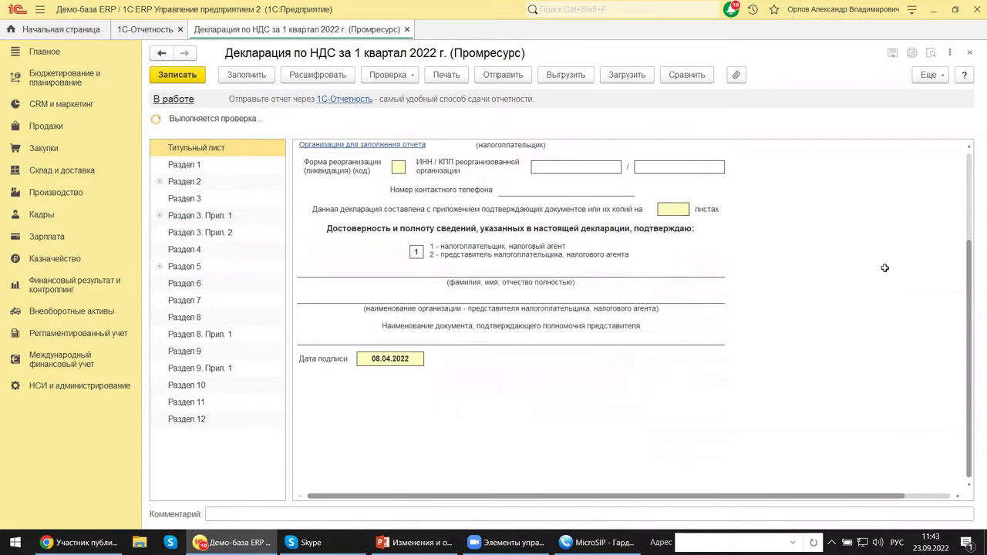
left_click(970, 53)
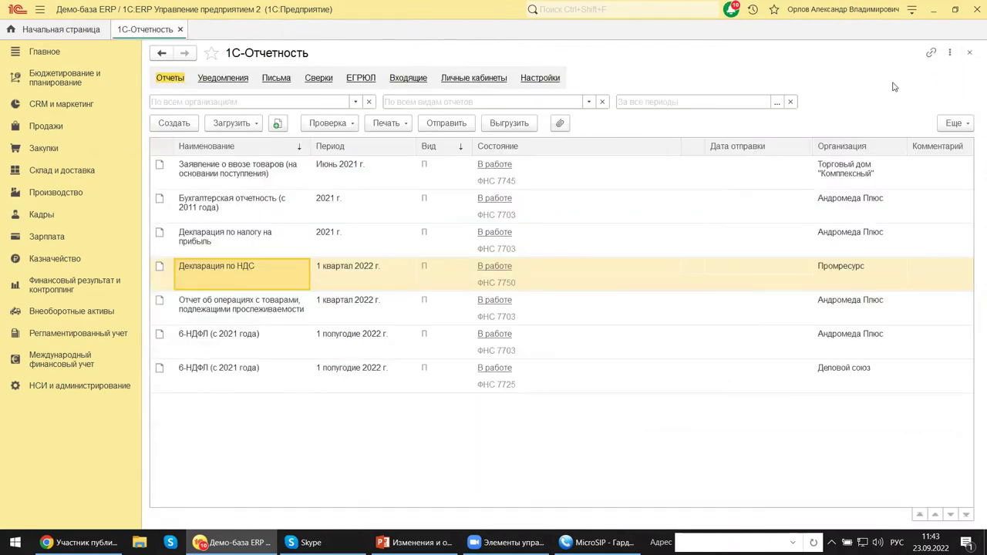
- Switch to the PowerPoint presentation and show slide 23 about declaration lines 055 and 056
mouse_move(417, 543)
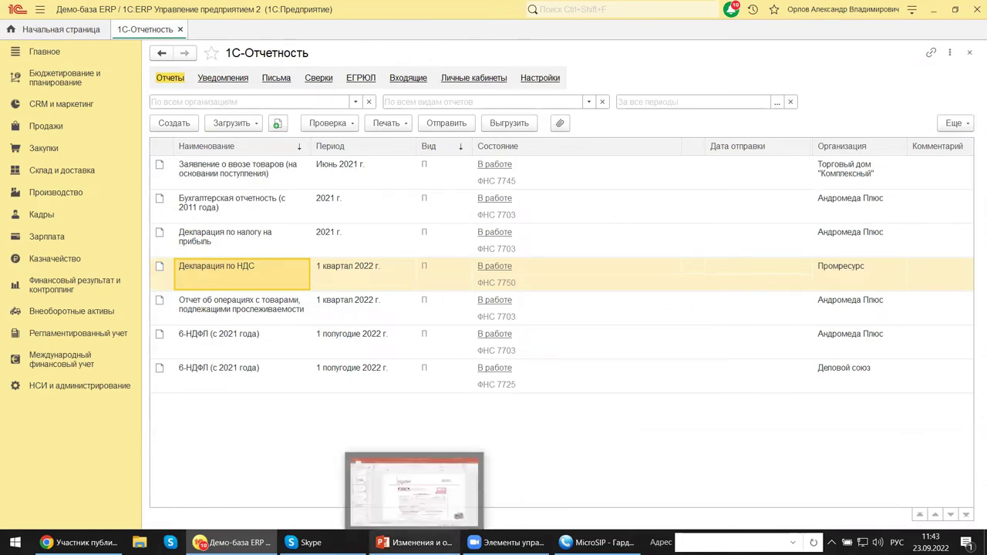
left_click(414, 489)
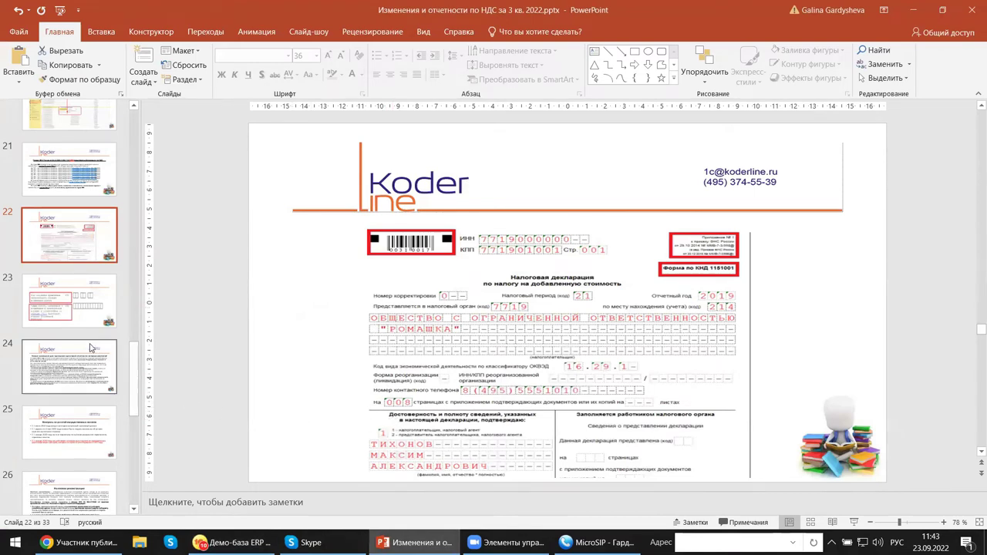
left_click(61, 309)
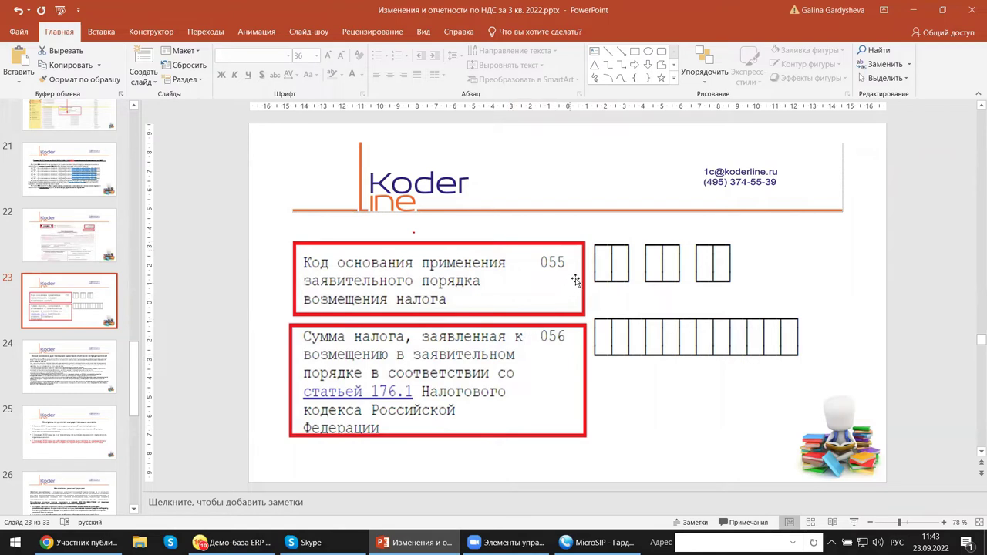
left_click(610, 270)
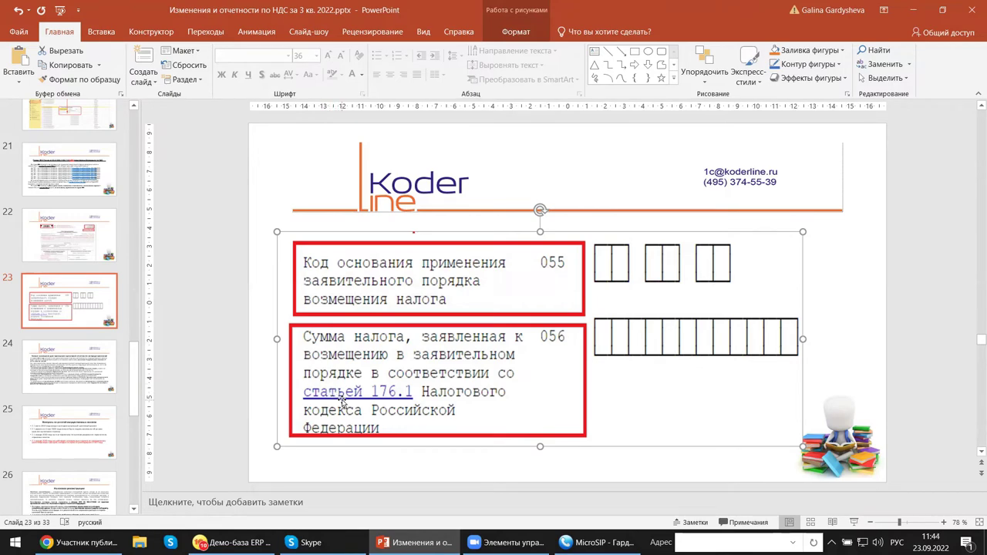
- Switch back to 1С:ERP with the list of regulated reports
mouse_move(231, 543)
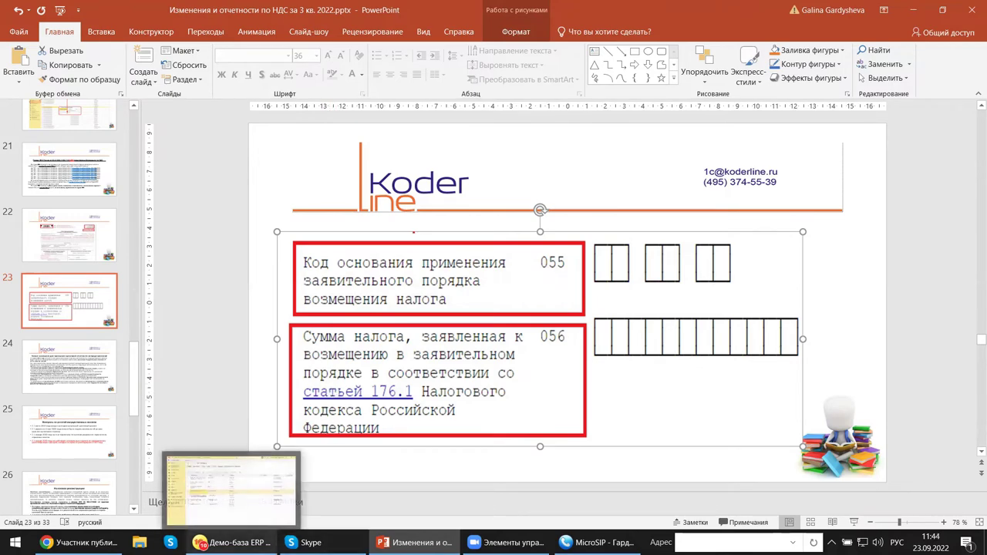
left_click(231, 488)
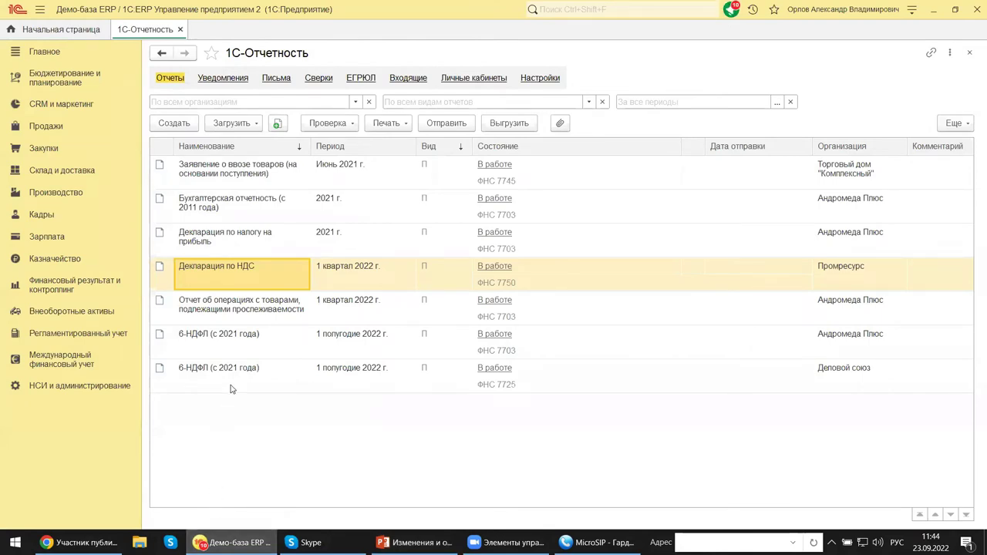
double_click(245, 264)
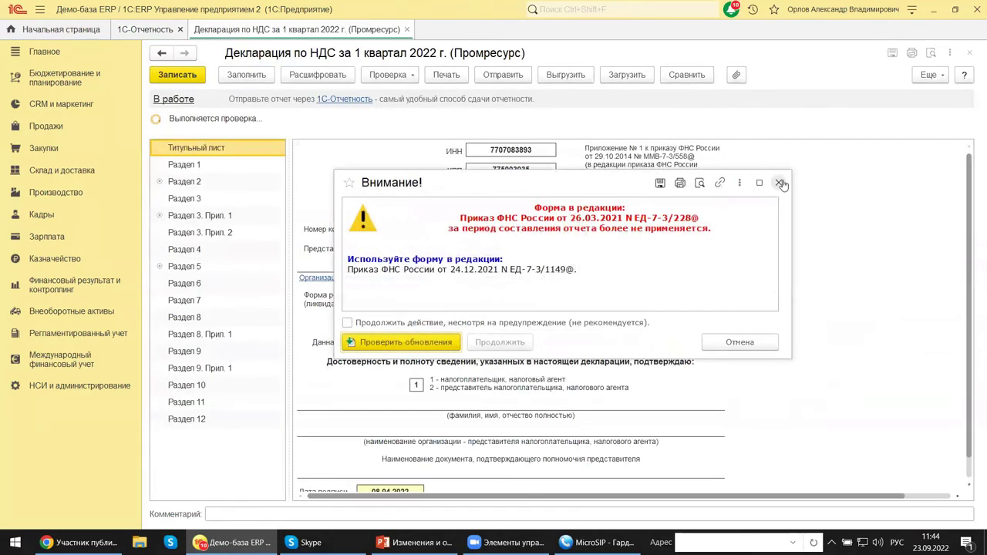
left_click(779, 183)
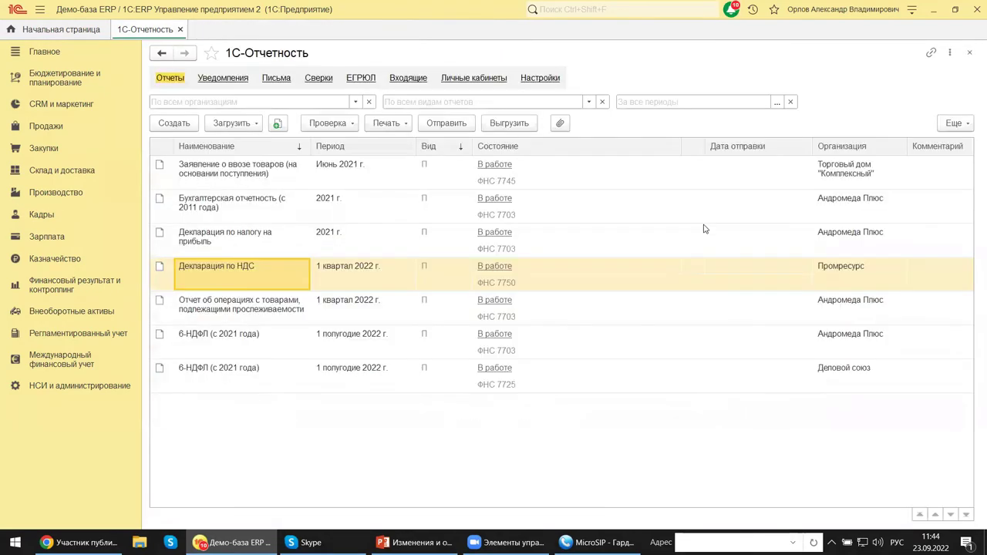
left_click(502, 269)
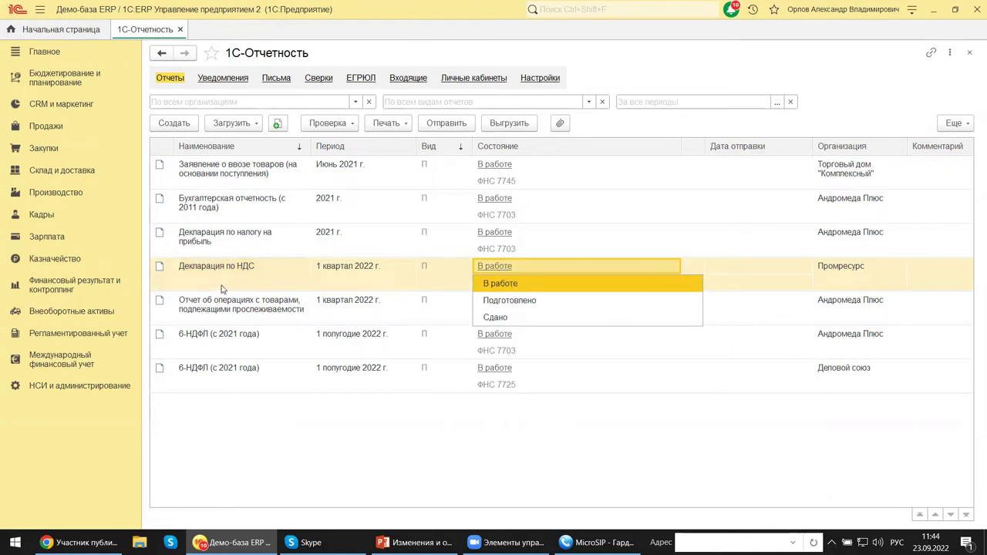
left_click(202, 268)
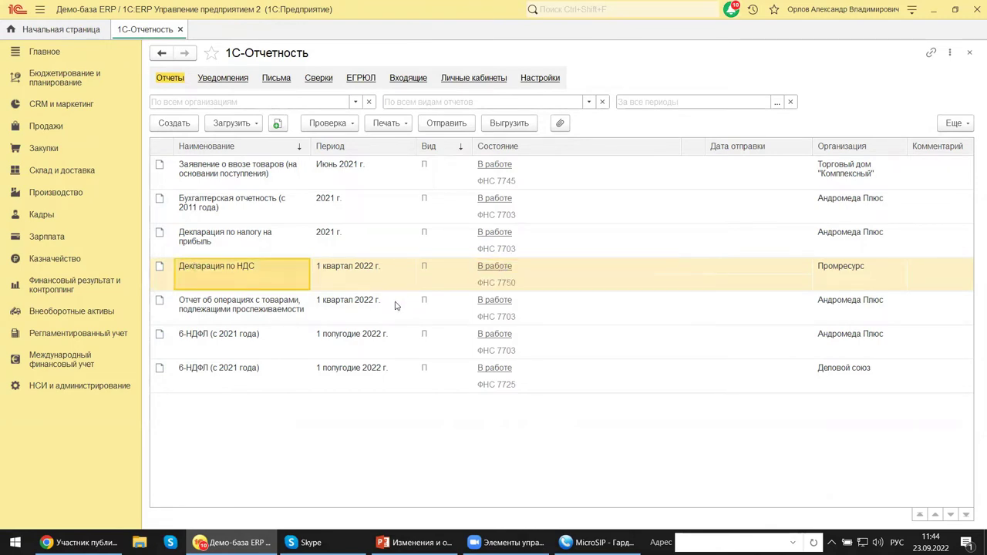
- Reopen the Q1 2022 VAT declaration, move the outdated-form warning off the title page and continue despite it
double_click(226, 279)
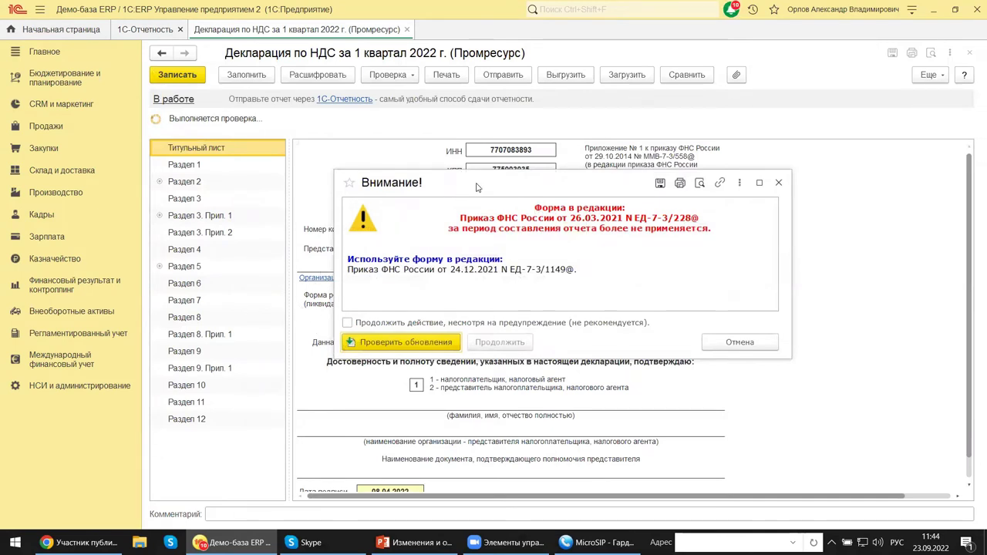
left_click_drag(476, 187, 613, 135)
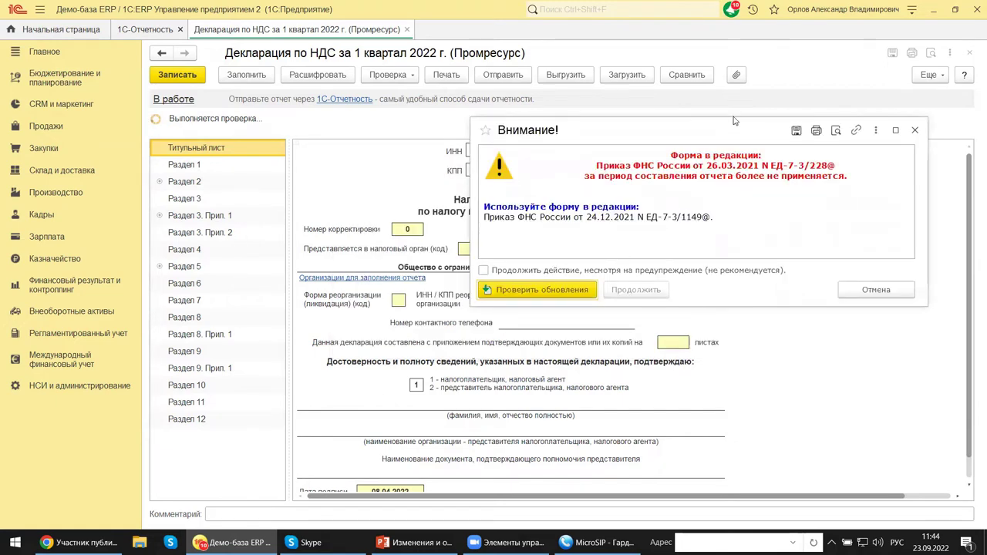
left_click_drag(726, 133, 609, 341)
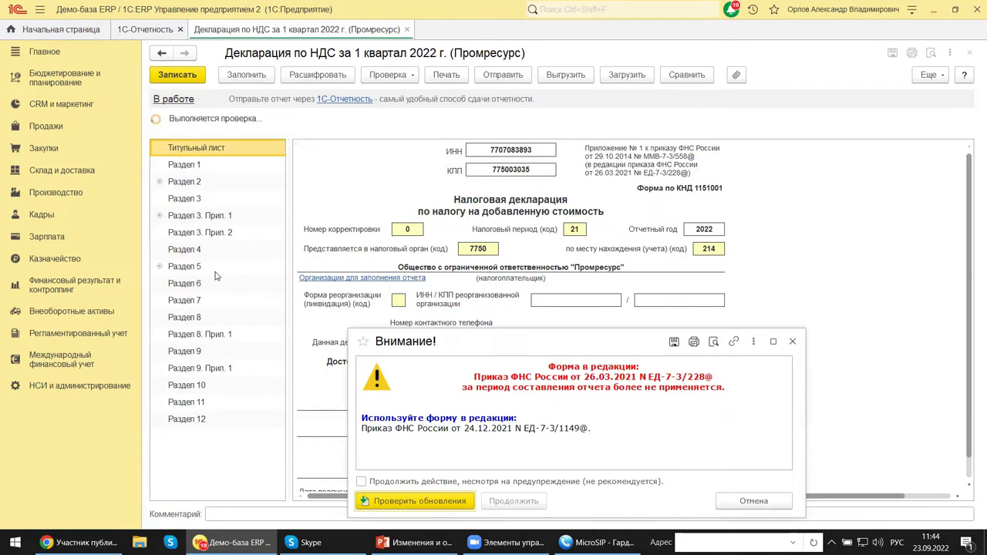
left_click(180, 163)
left_click(361, 482)
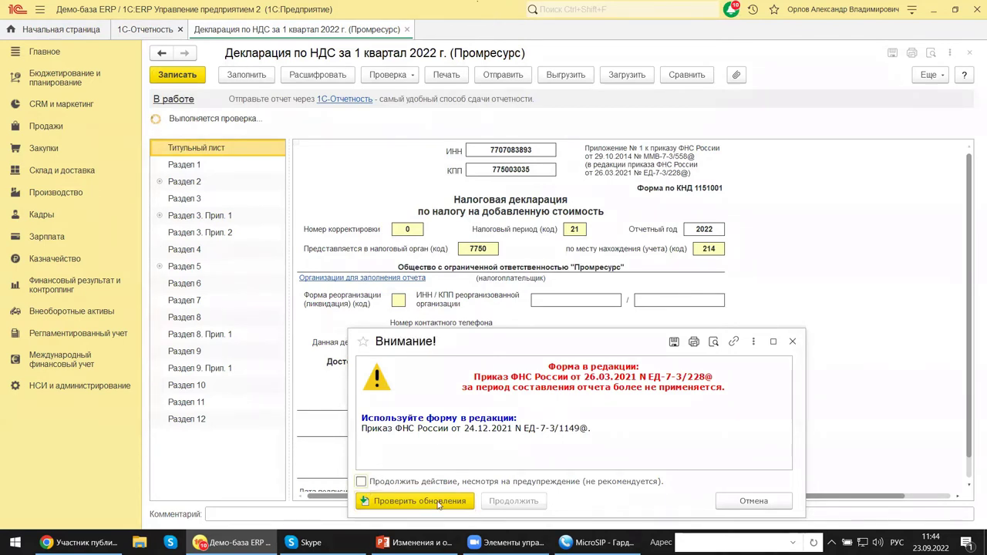
left_click(535, 505)
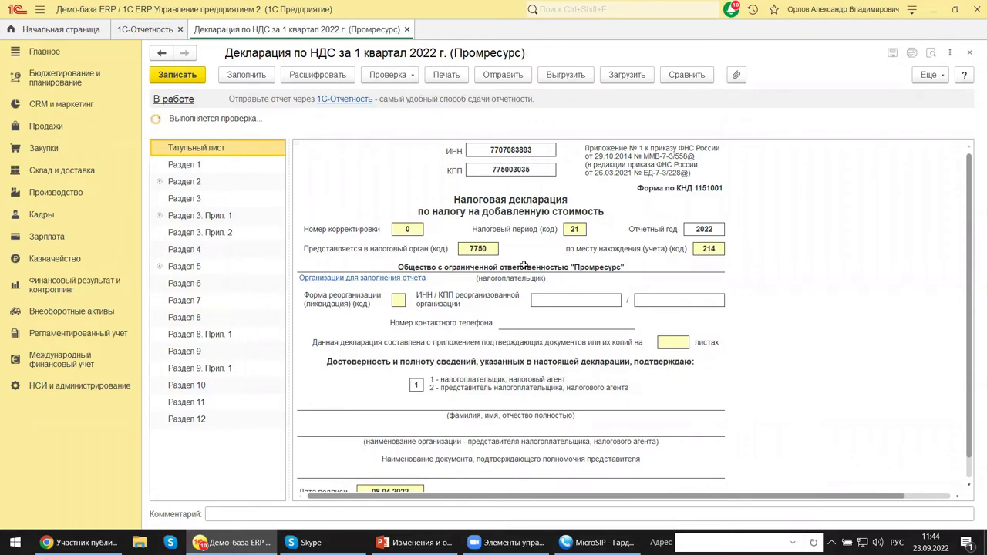
- Read the built-in help on the VAT declaration's filling procedure and its sections, then close the help
left_click(966, 75)
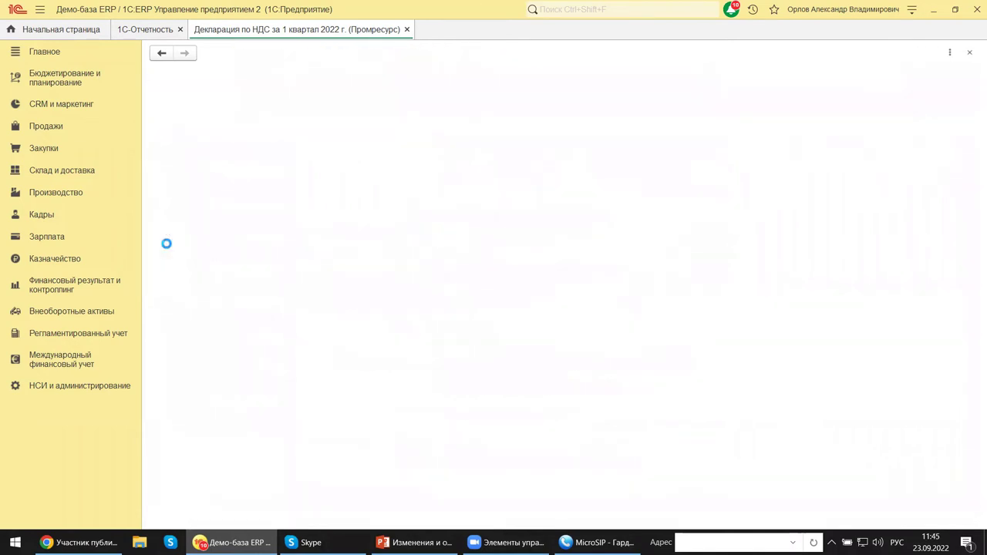
key("F1")
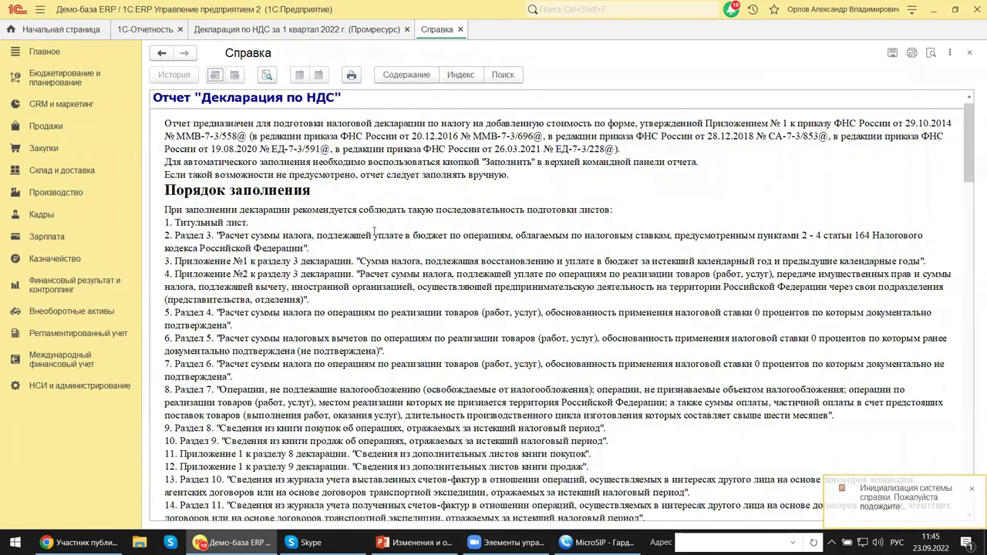
scroll(389, 299, "down", 6)
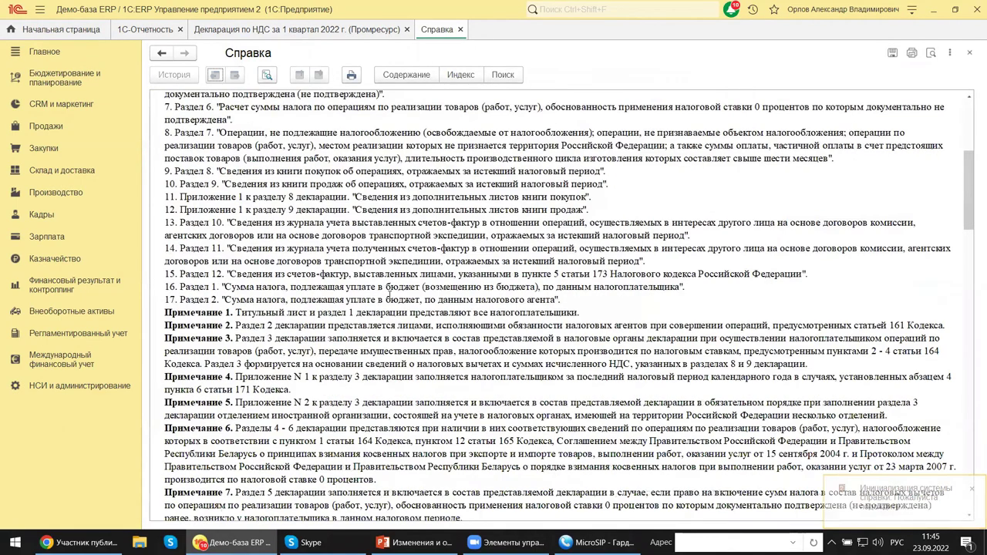
scroll(389, 293, "down", 3)
scroll(390, 294, "down", 10)
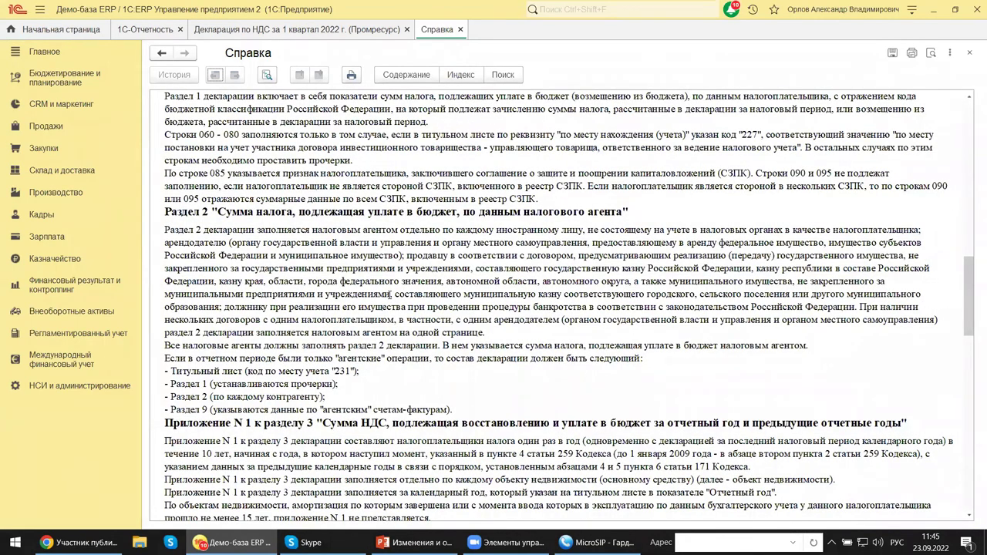
scroll(389, 295, "down", 9)
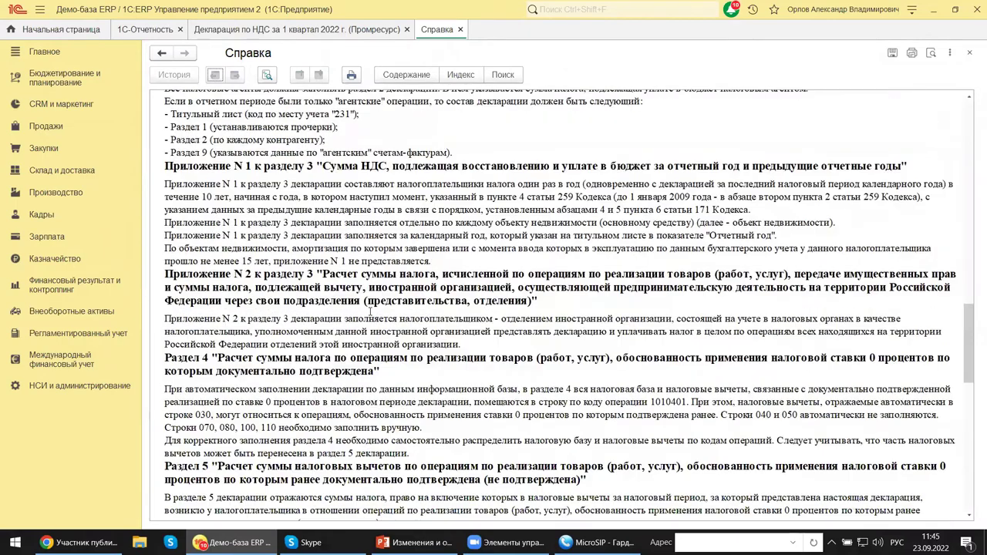
scroll(369, 312, "down", 8)
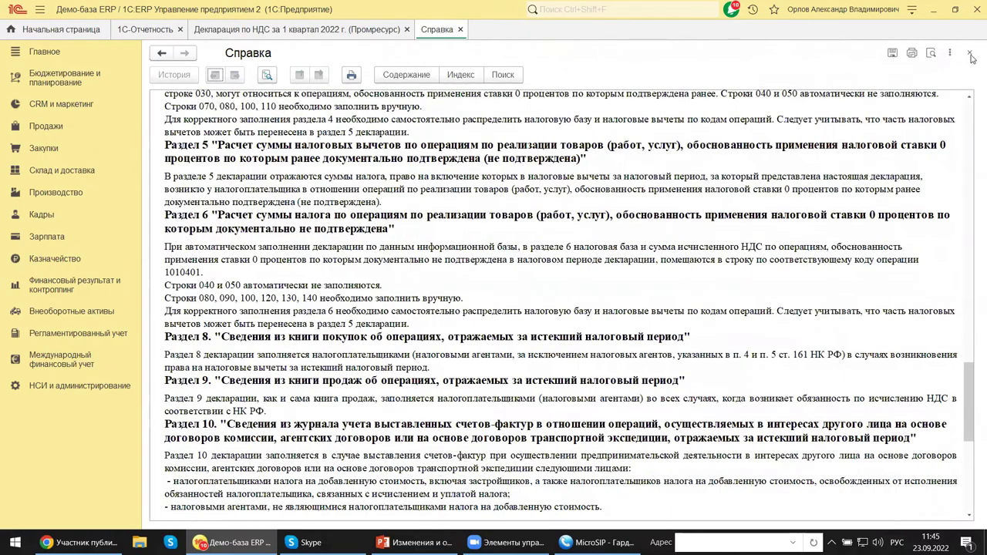
left_click(970, 54)
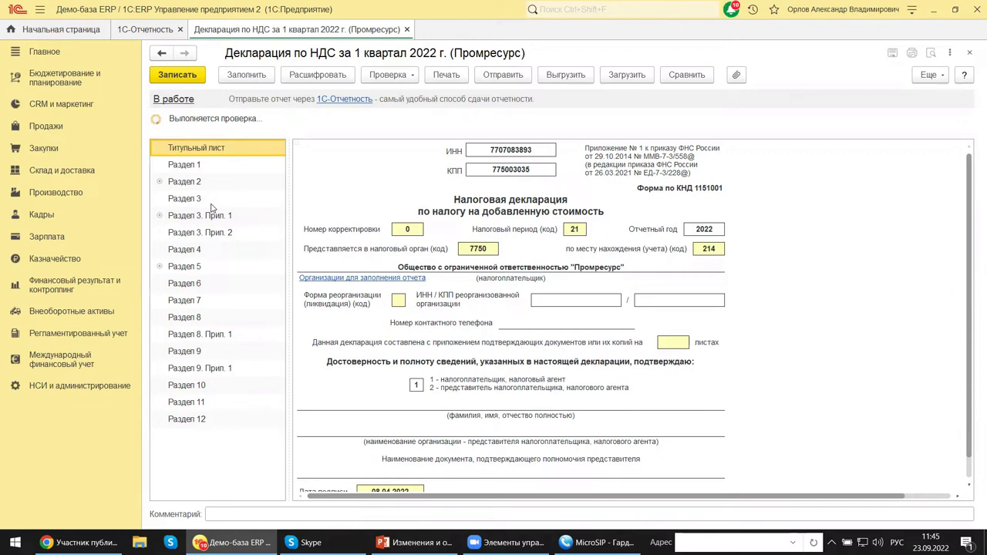
- Switch to the PowerPoint presentation to show the slide on lines 055 and 056 again
mouse_move(416, 542)
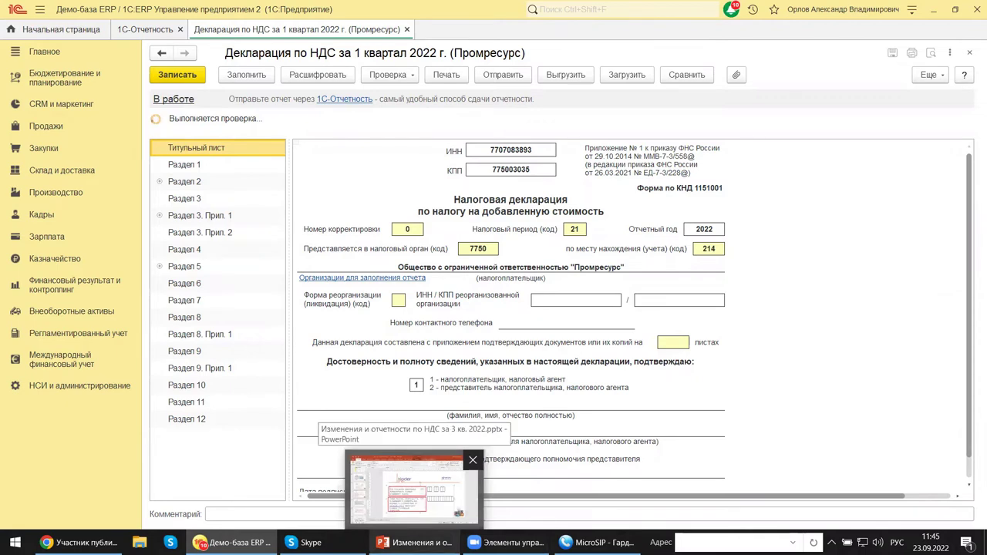
left_click(413, 490)
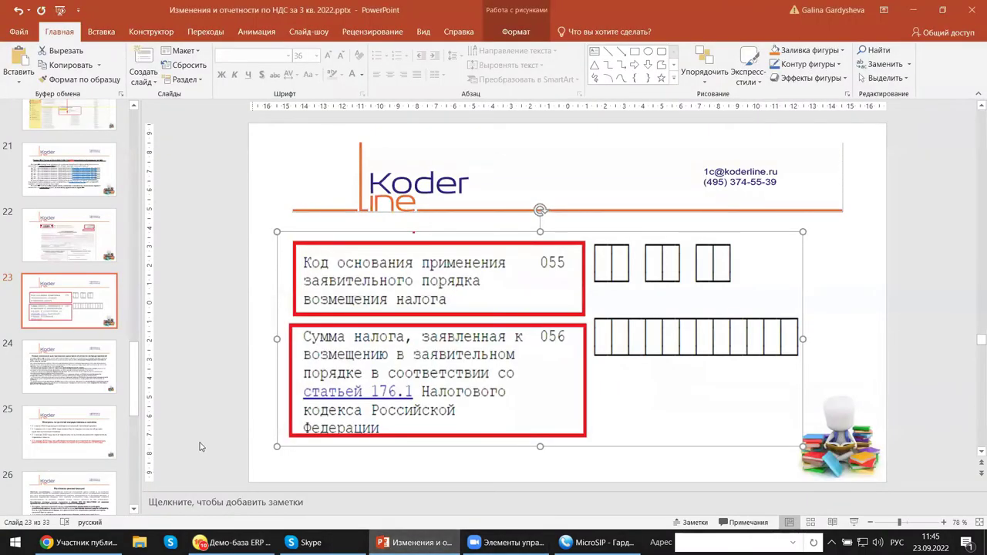